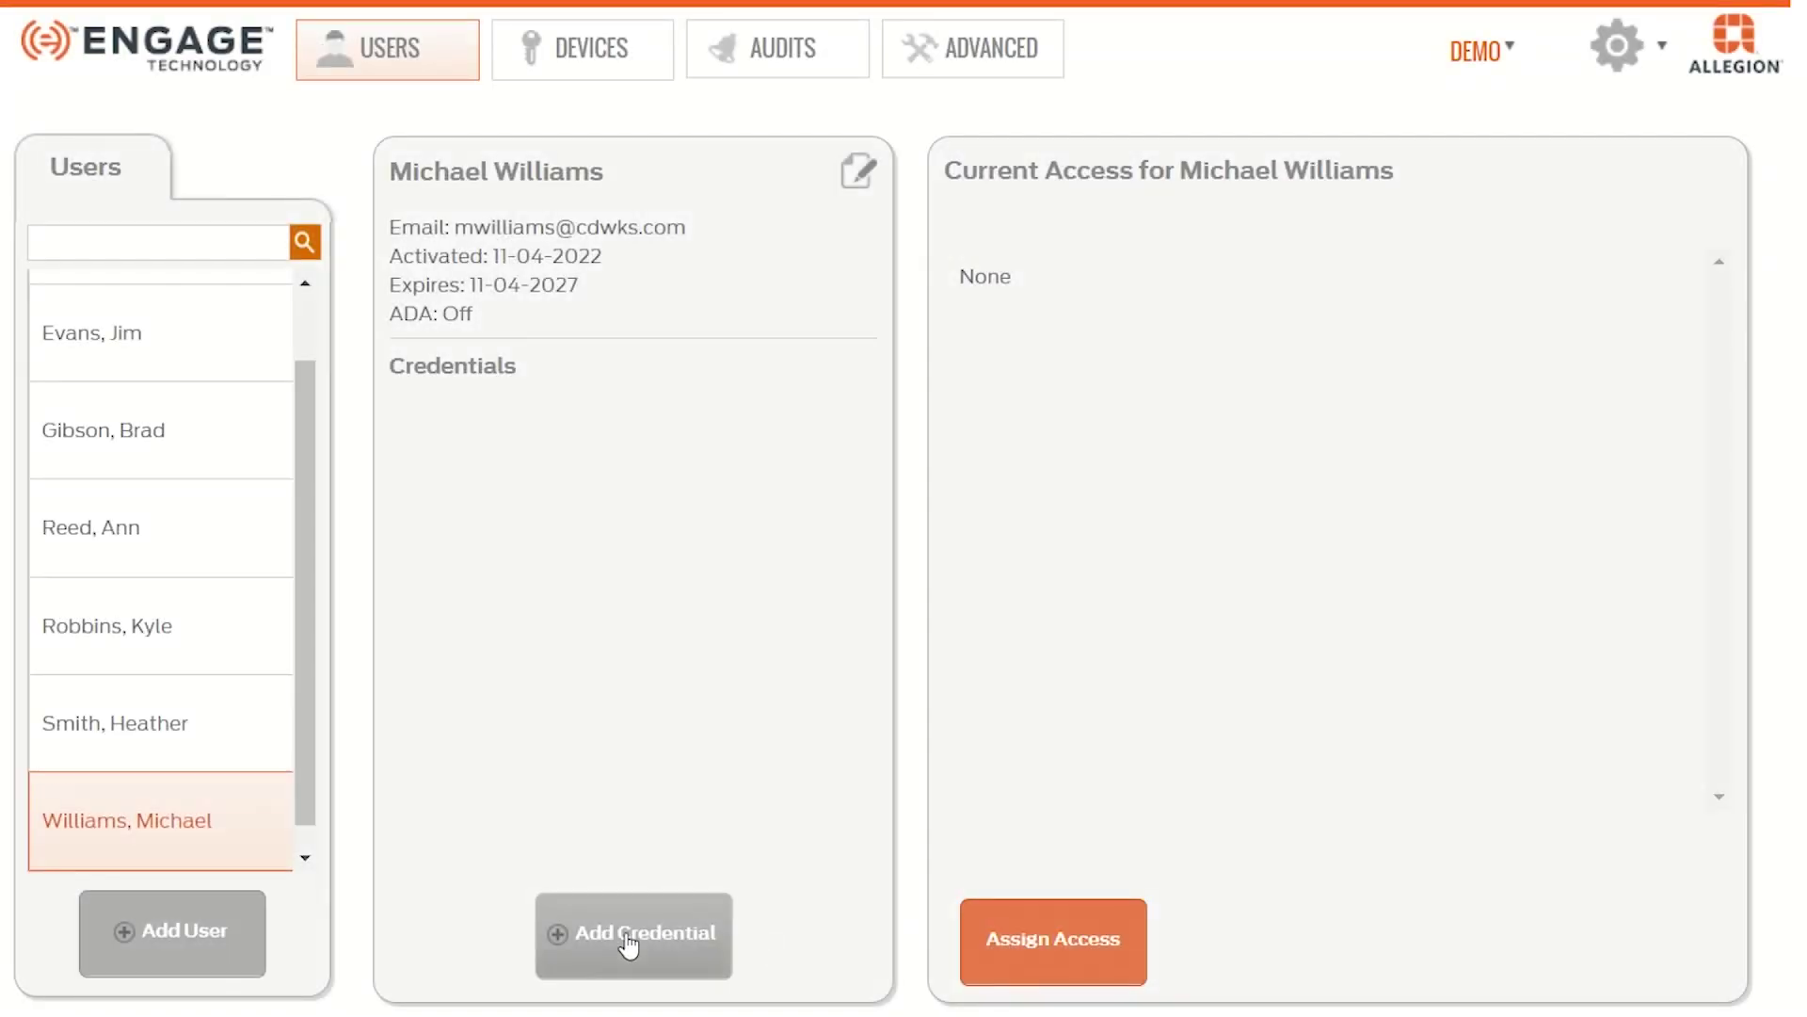
{"action": "left_click", "coordinate": [629, 932]}
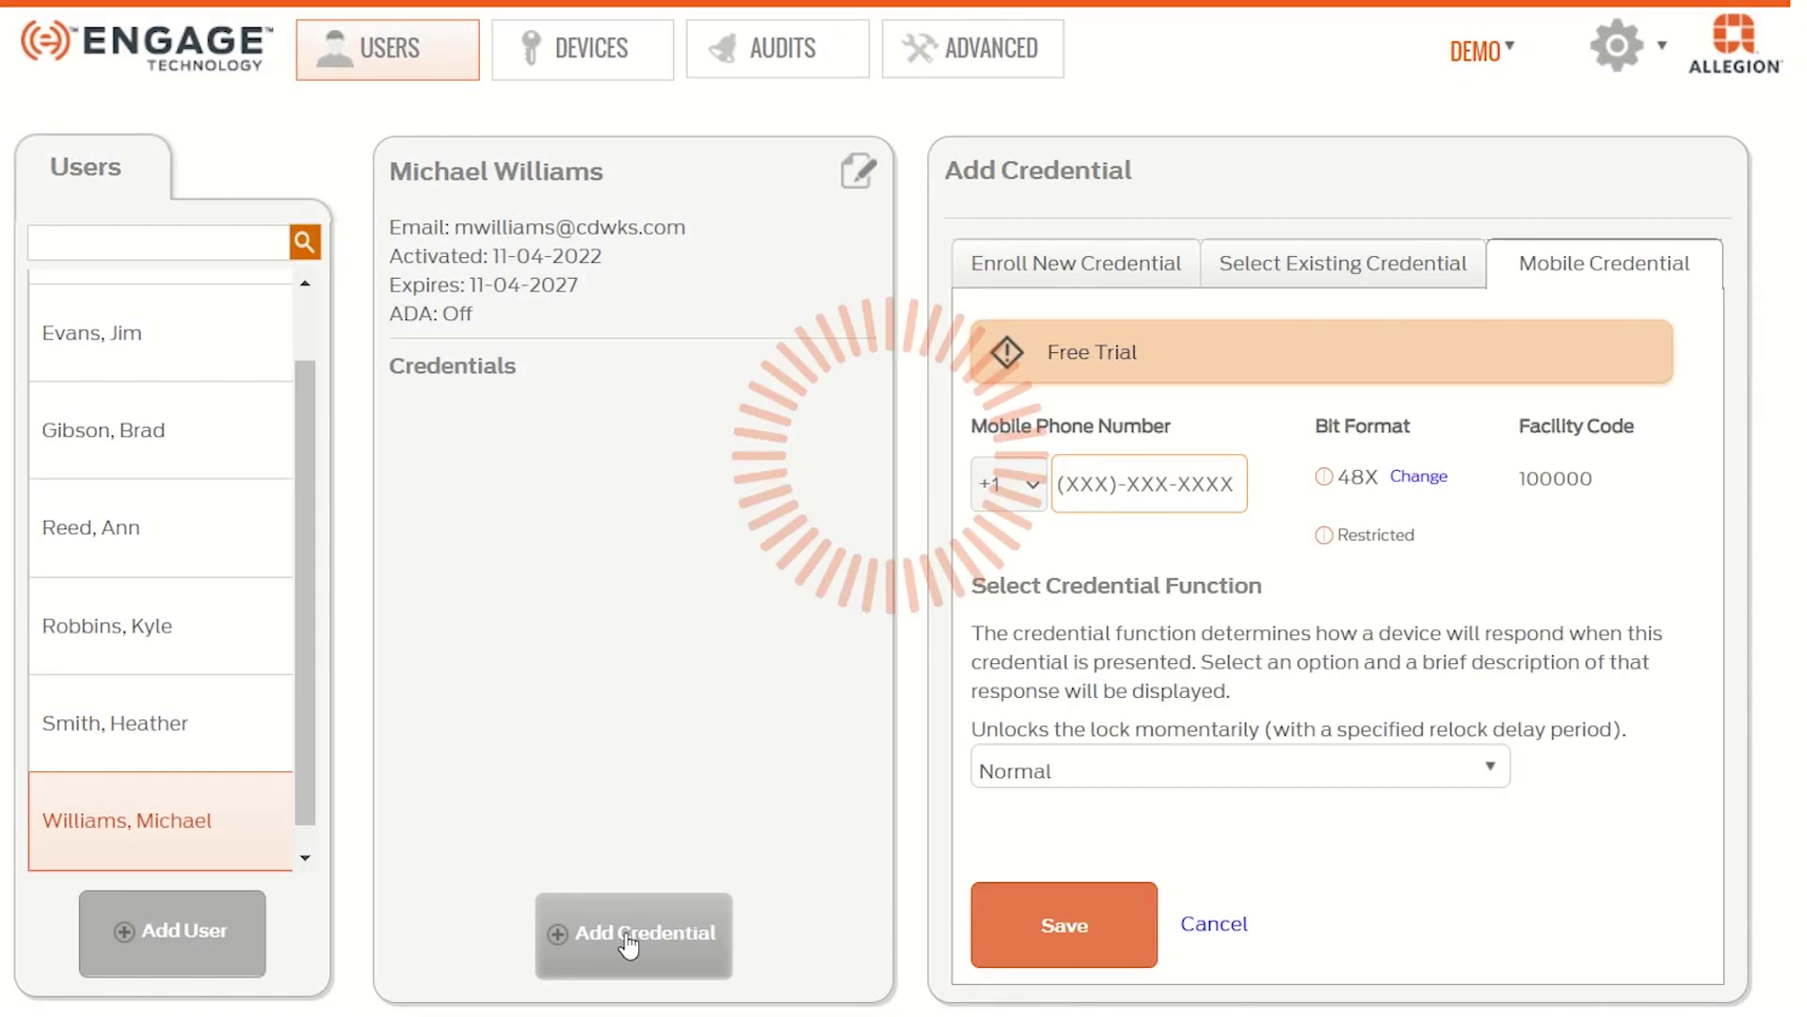
{"action": "left_click", "coordinate": [1622, 280]}
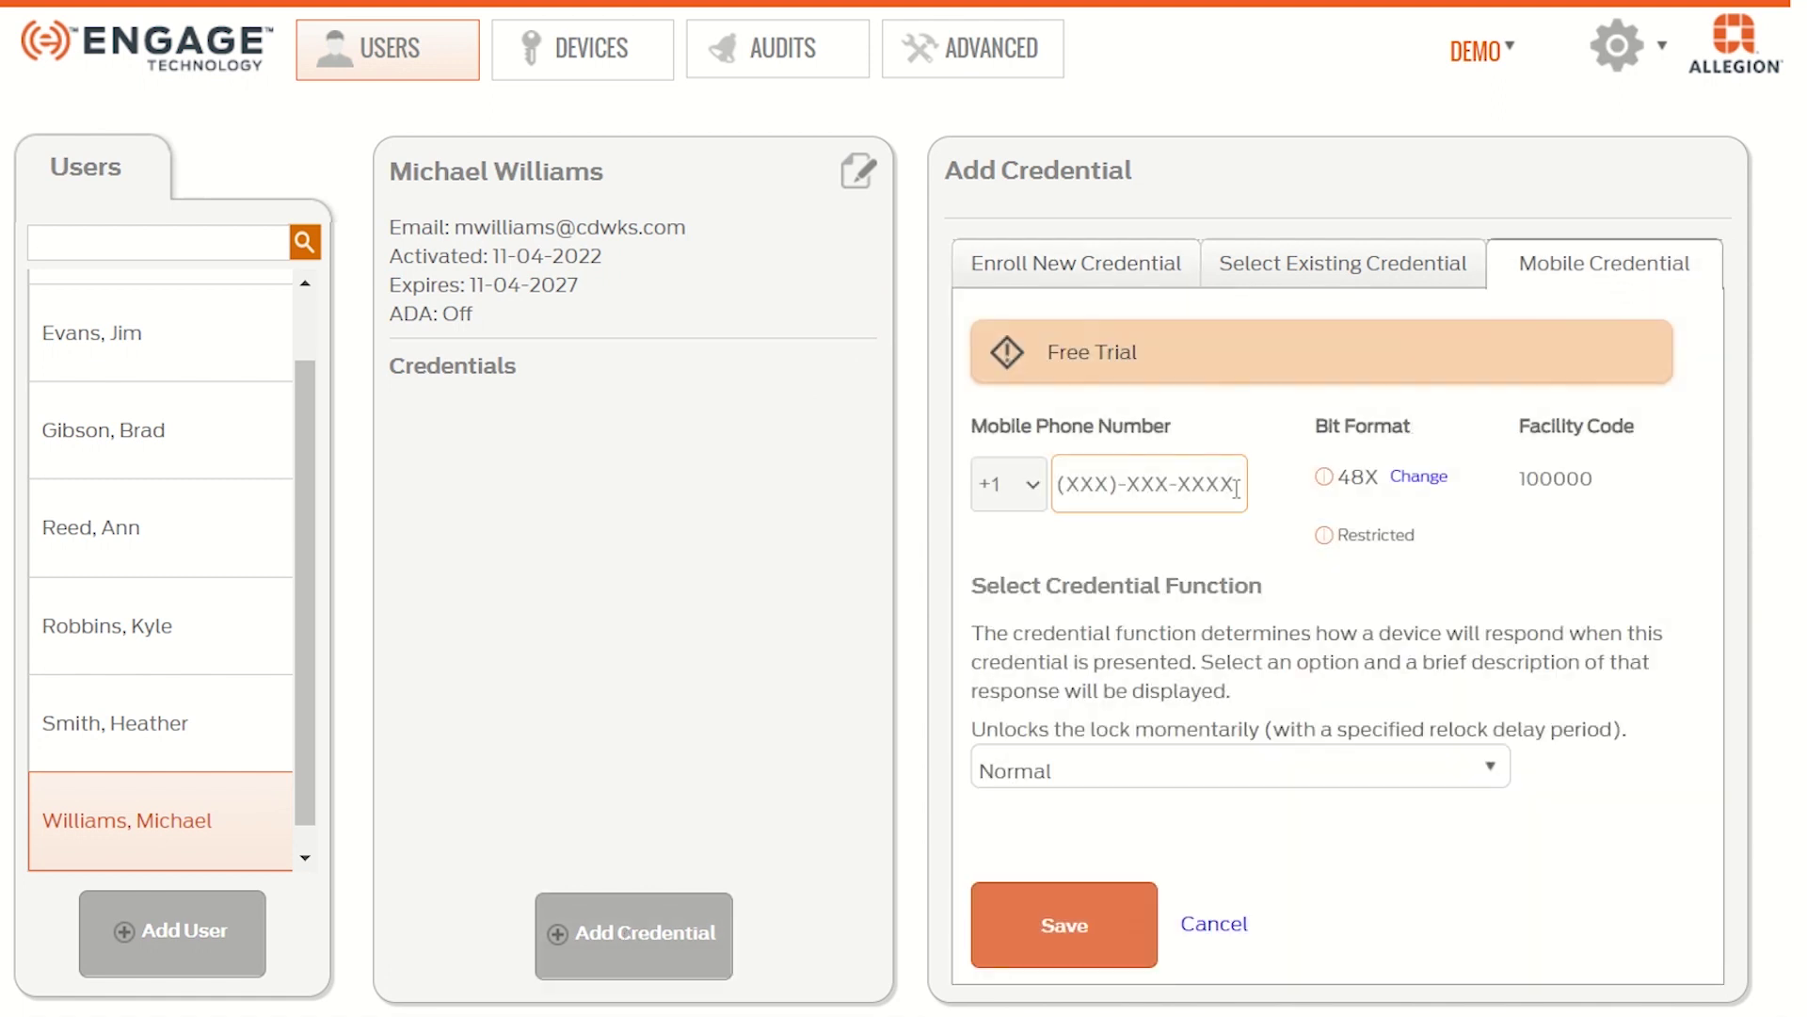
{"action": "left_click", "coordinate": [1221, 489]}
{"action": "type", "text": "(890)-123-6543"}
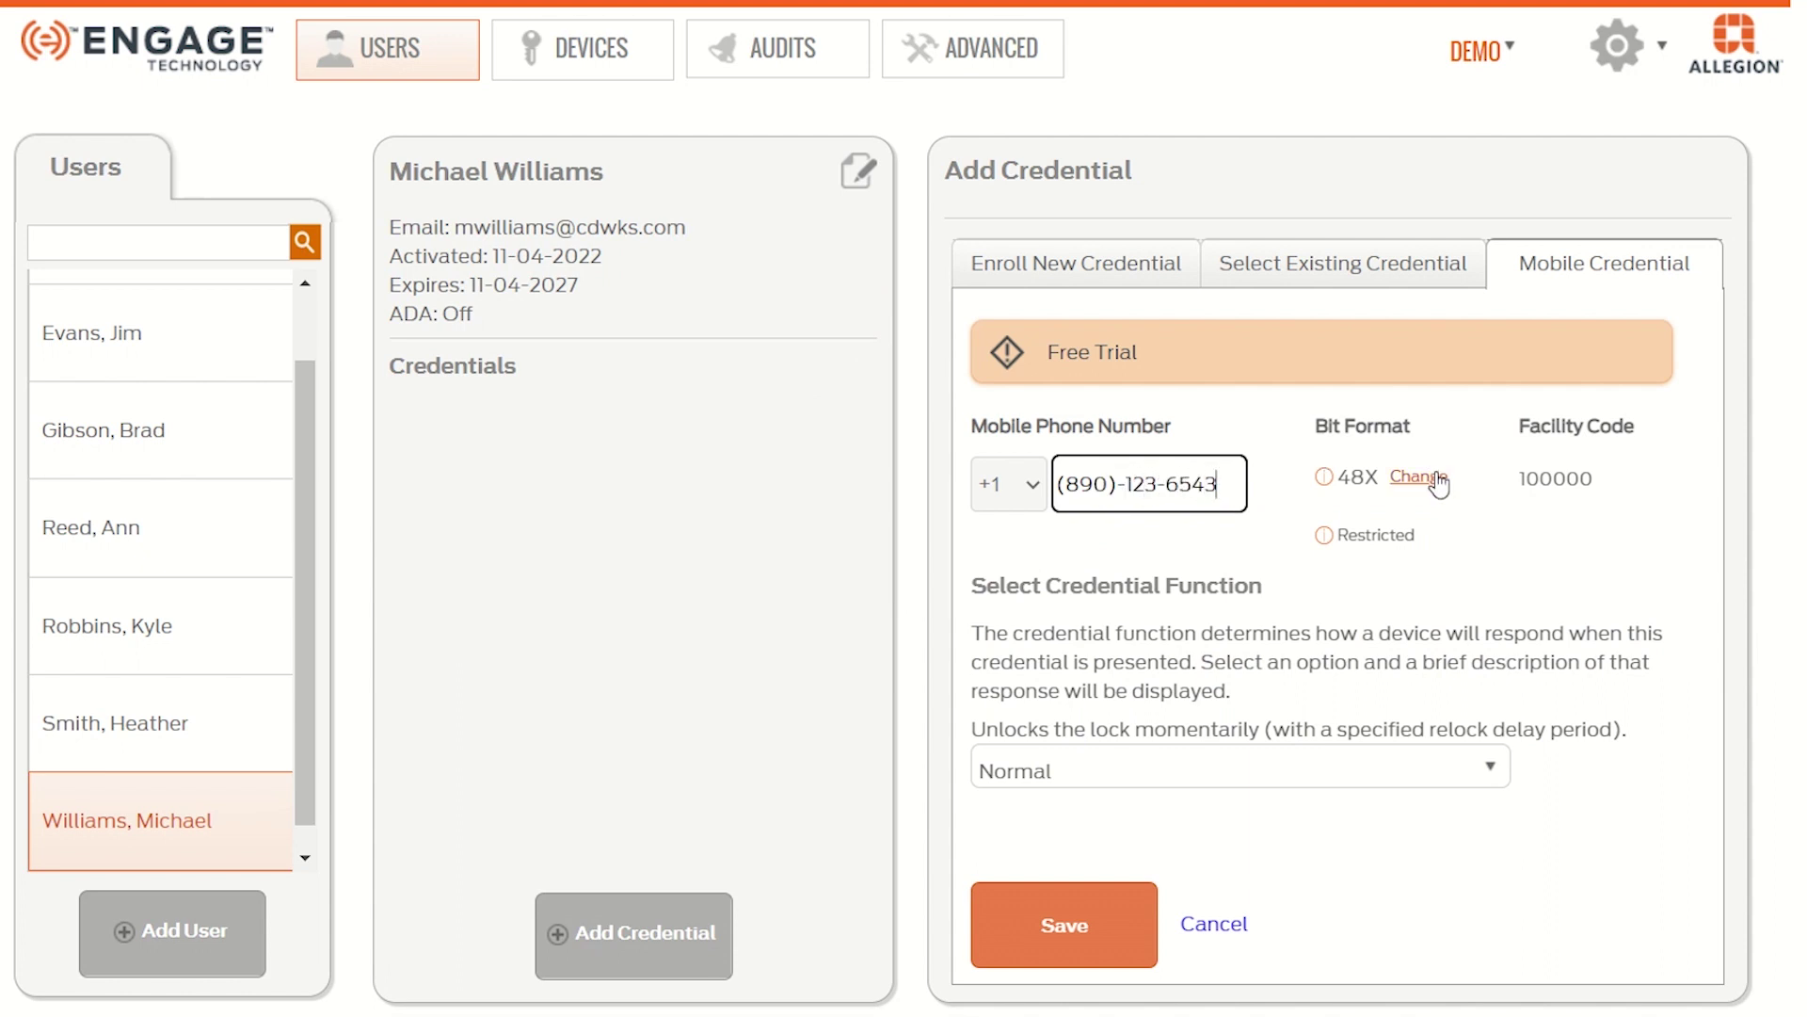
{"action": "left_click", "coordinate": [1438, 483]}
{"action": "left_click", "coordinate": [1438, 481]}
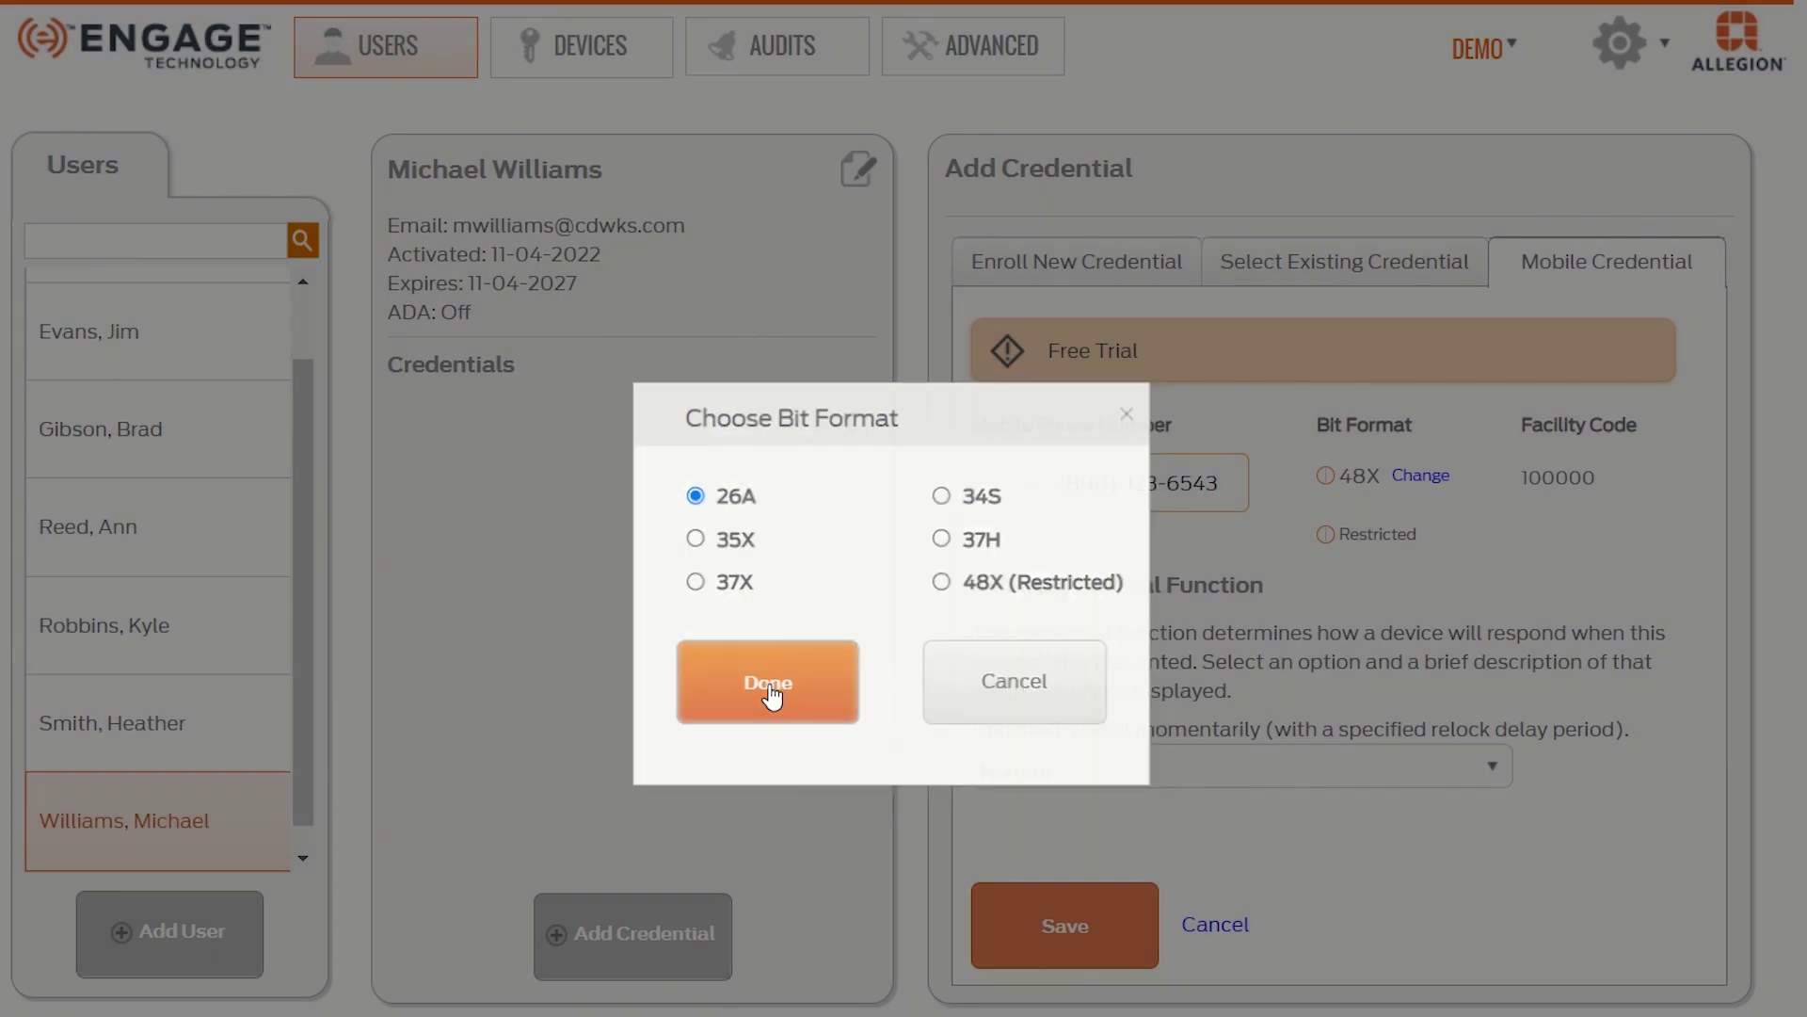
{"action": "left_click", "coordinate": [769, 689]}
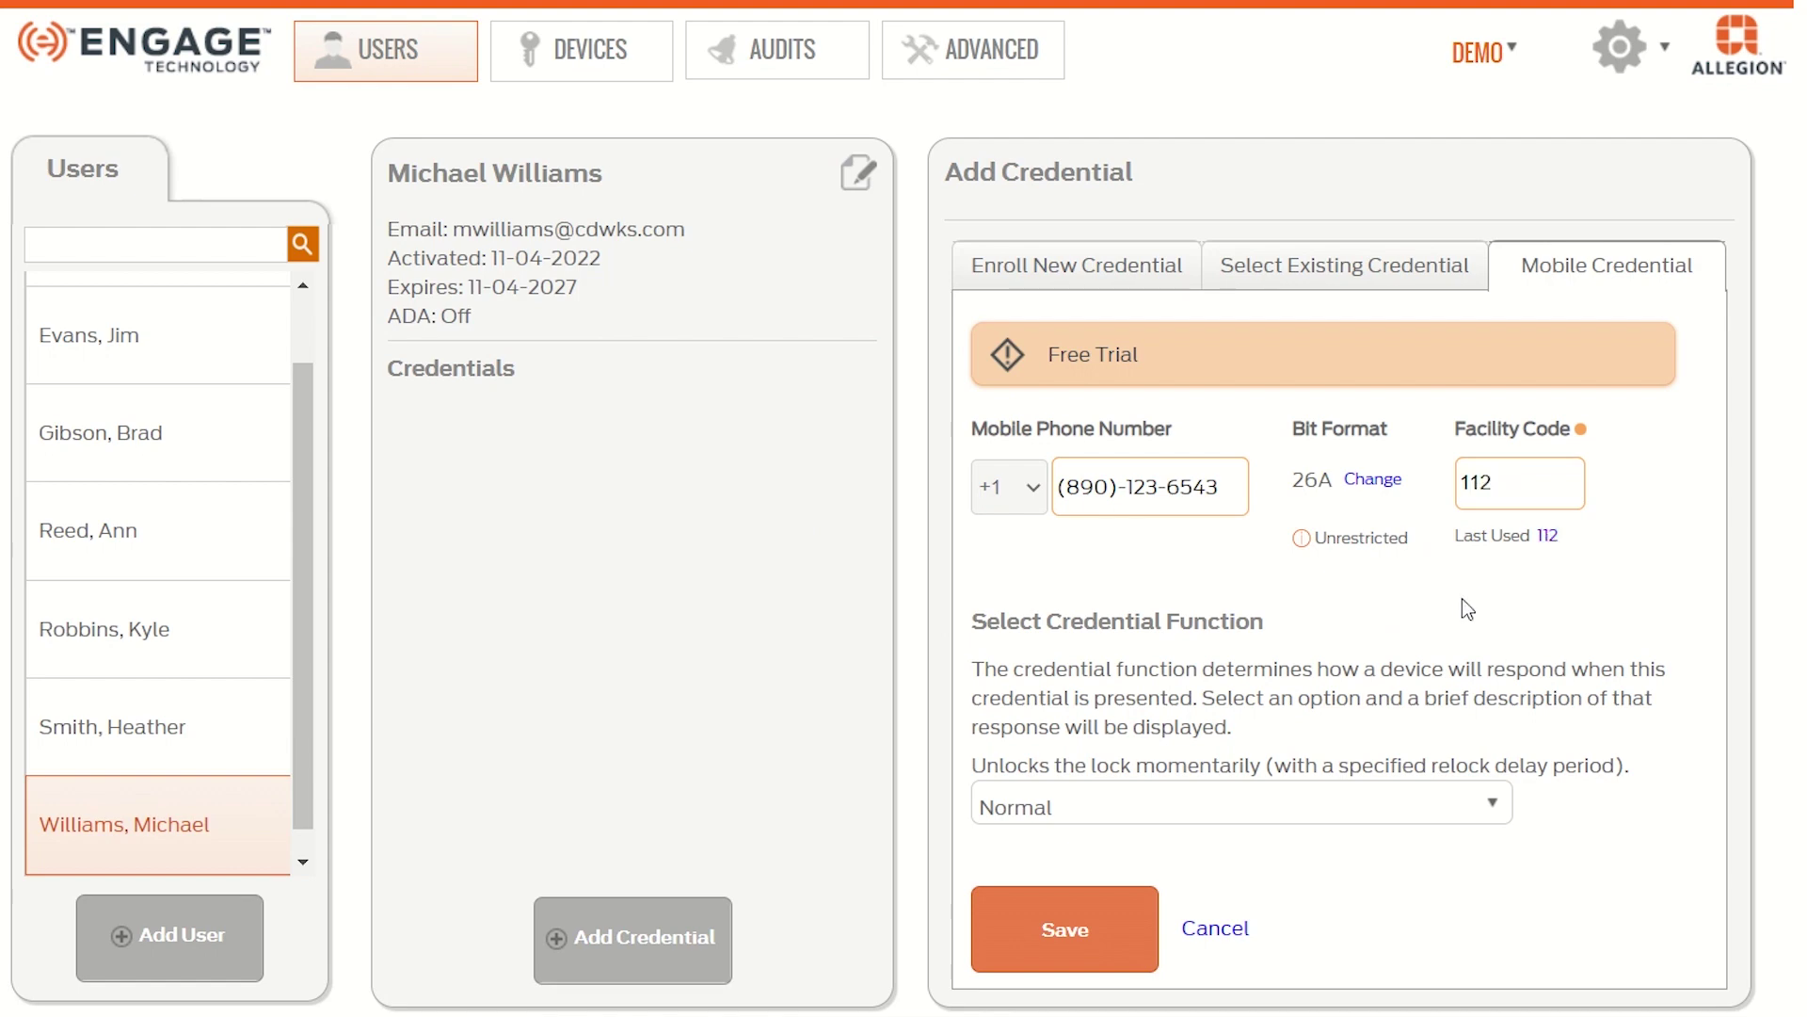
Step: Save the 26A mobile credential with facility code 112 and view its details
{"action": "left_click", "coordinate": [1065, 926]}
{"action": "left_click", "coordinate": [747, 658]}
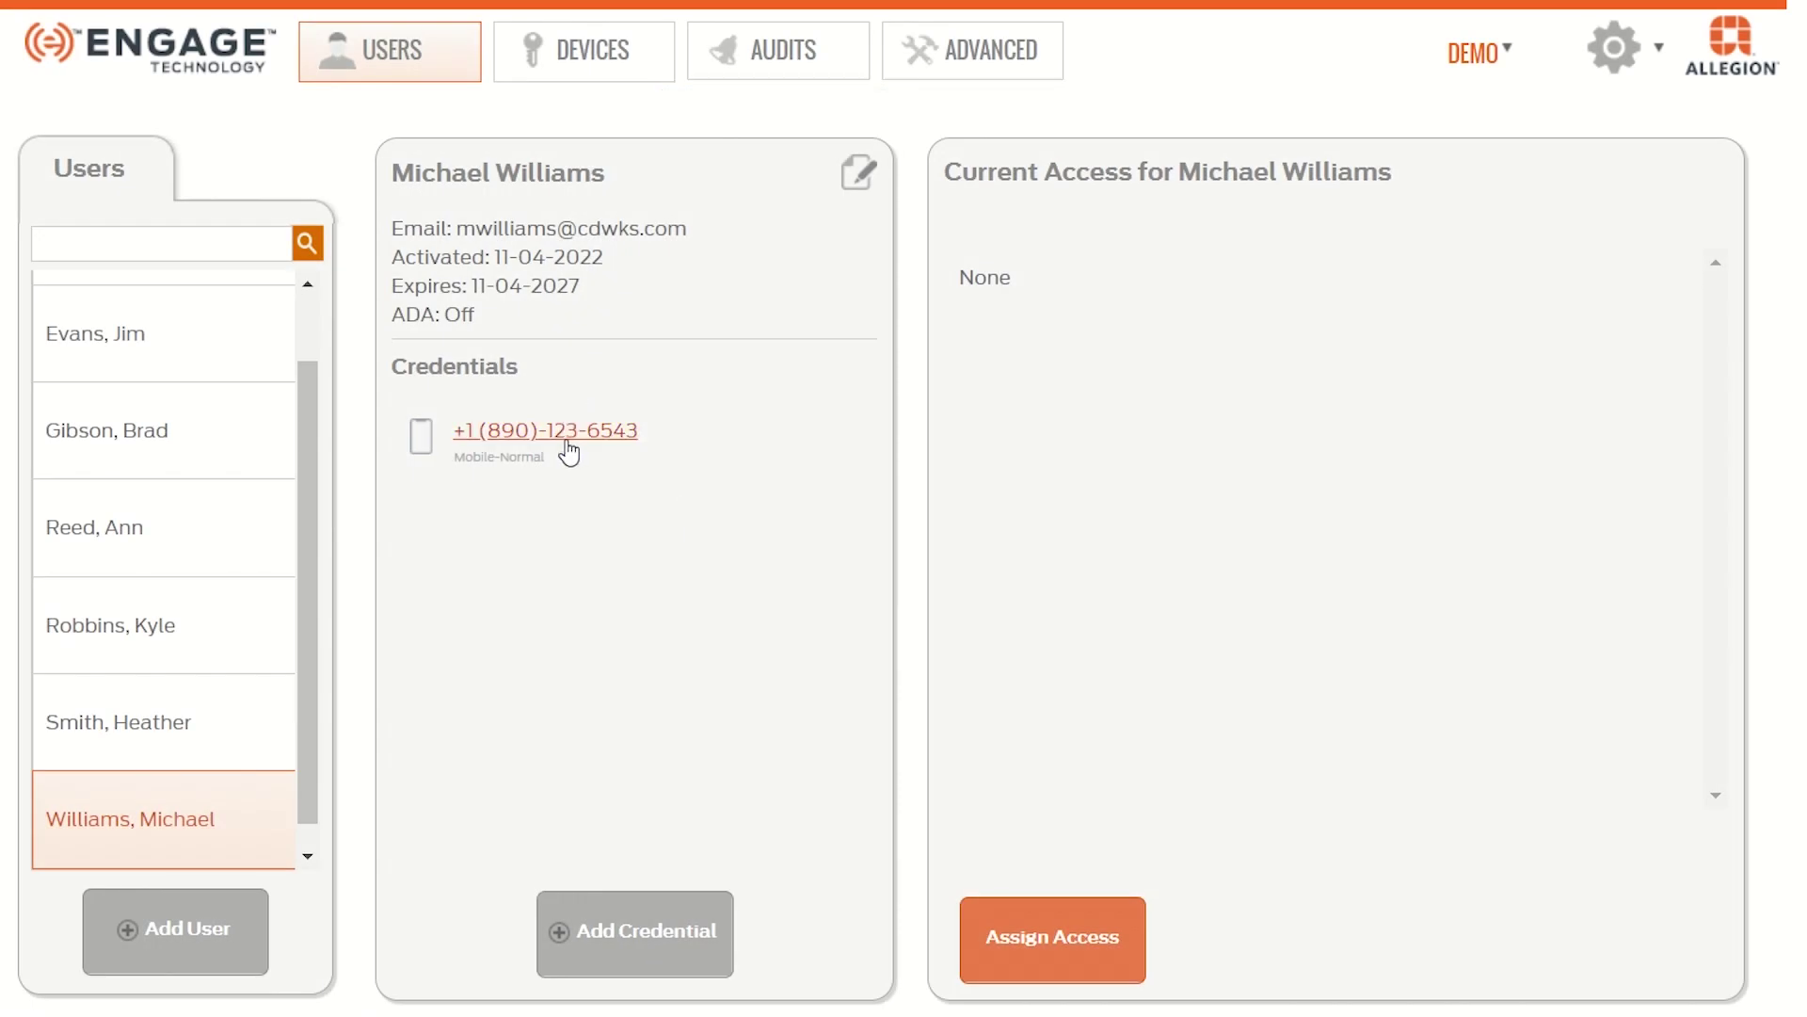
{"action": "left_click", "coordinate": [568, 449]}
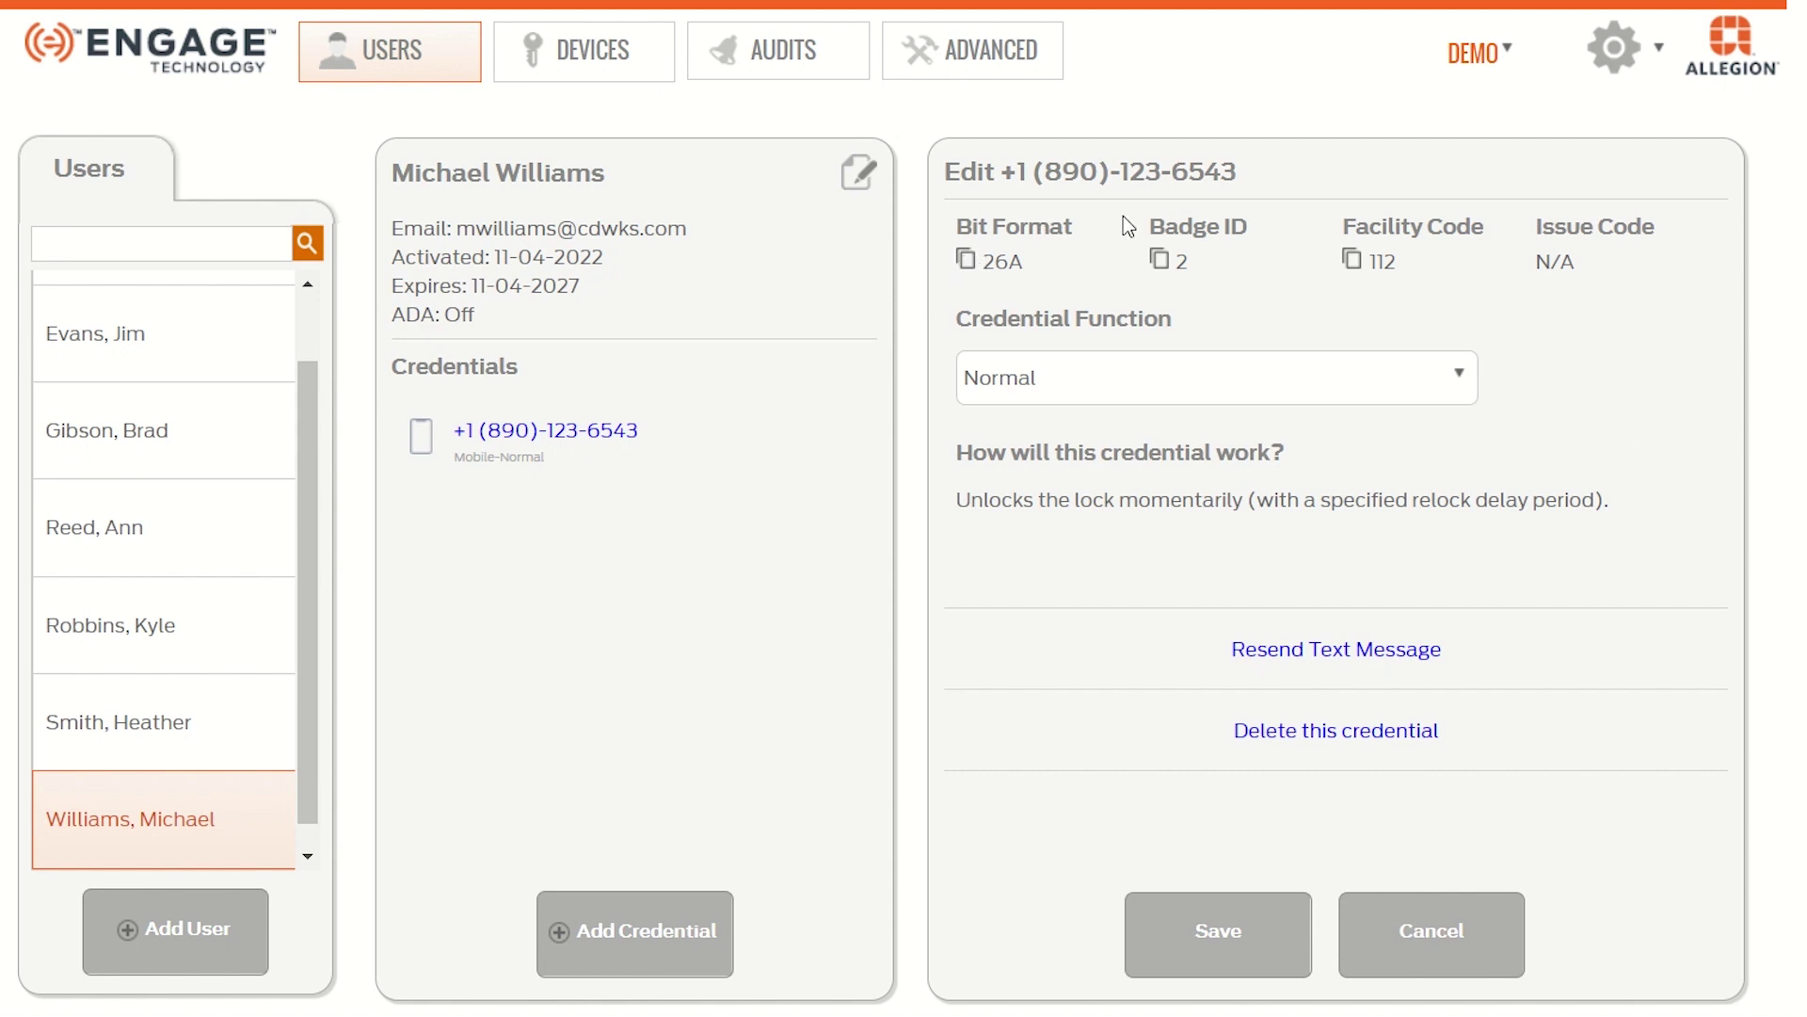
Step: Copy the Badge ID of the new phone credential
{"action": "left_click", "coordinate": [1160, 261]}
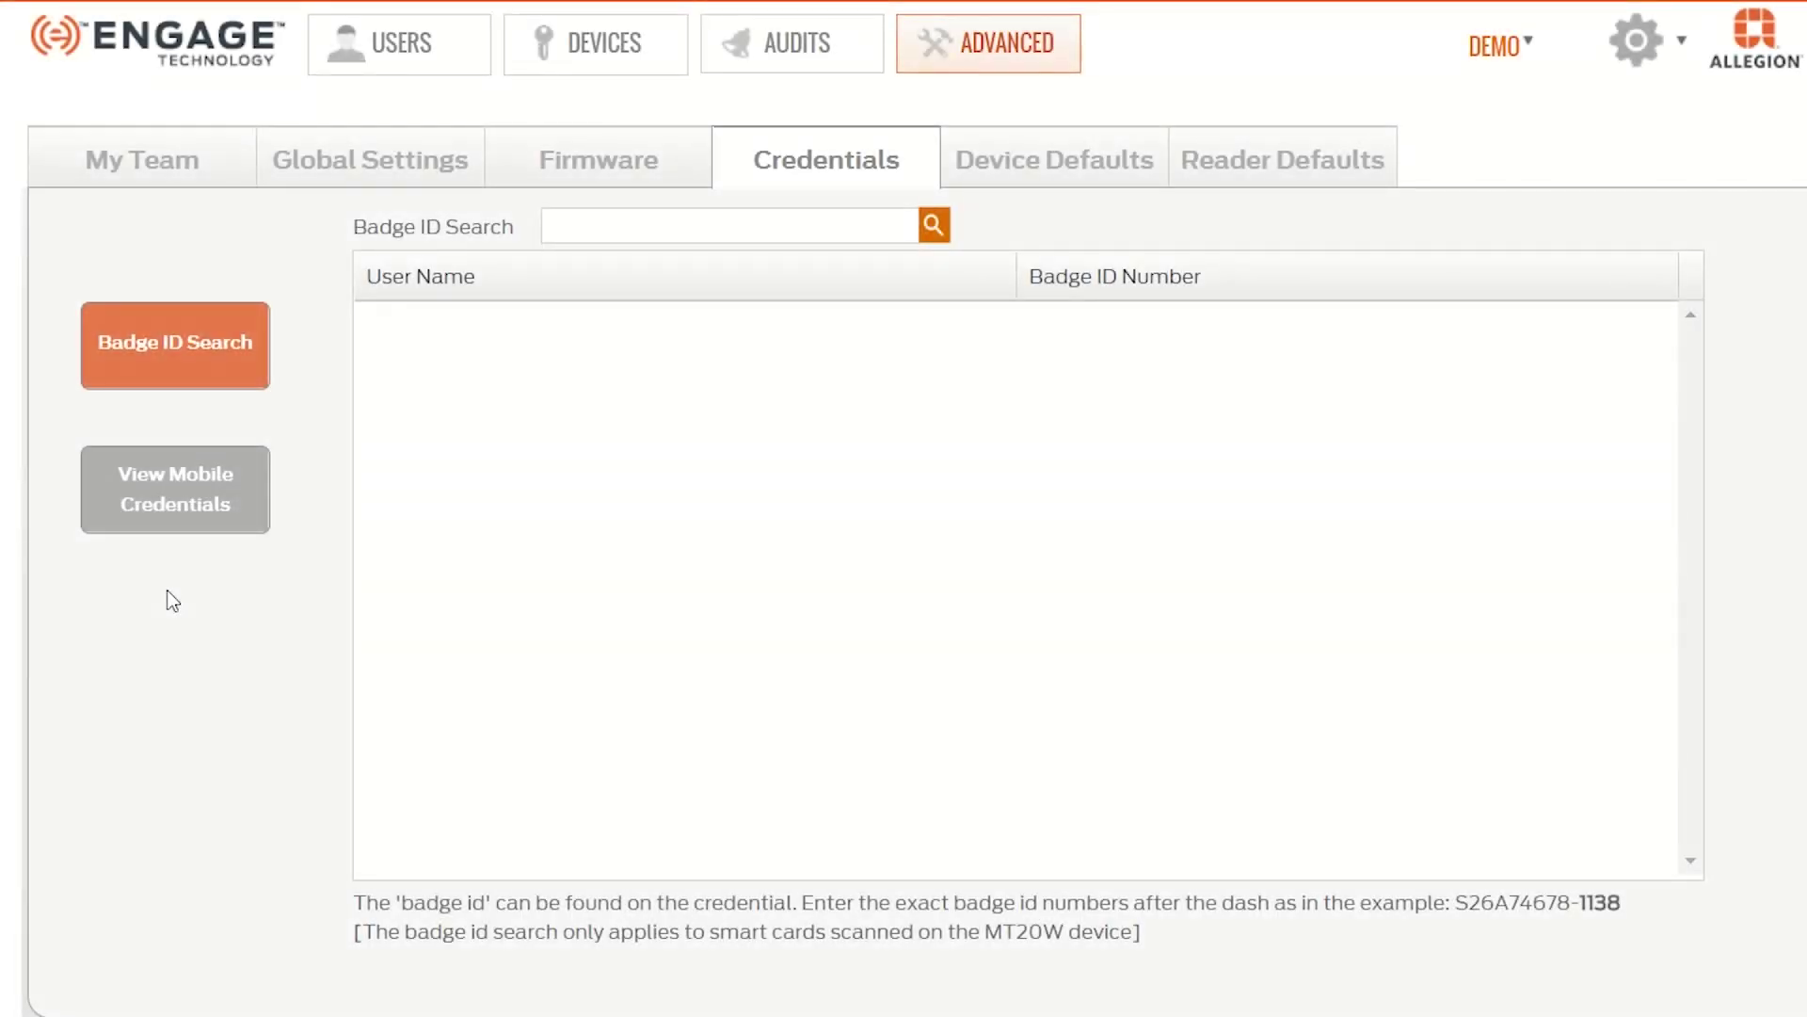
Step: Export the mobile credentials list and this site's credentials list to spreadsheets
{"action": "left_click", "coordinate": [168, 512]}
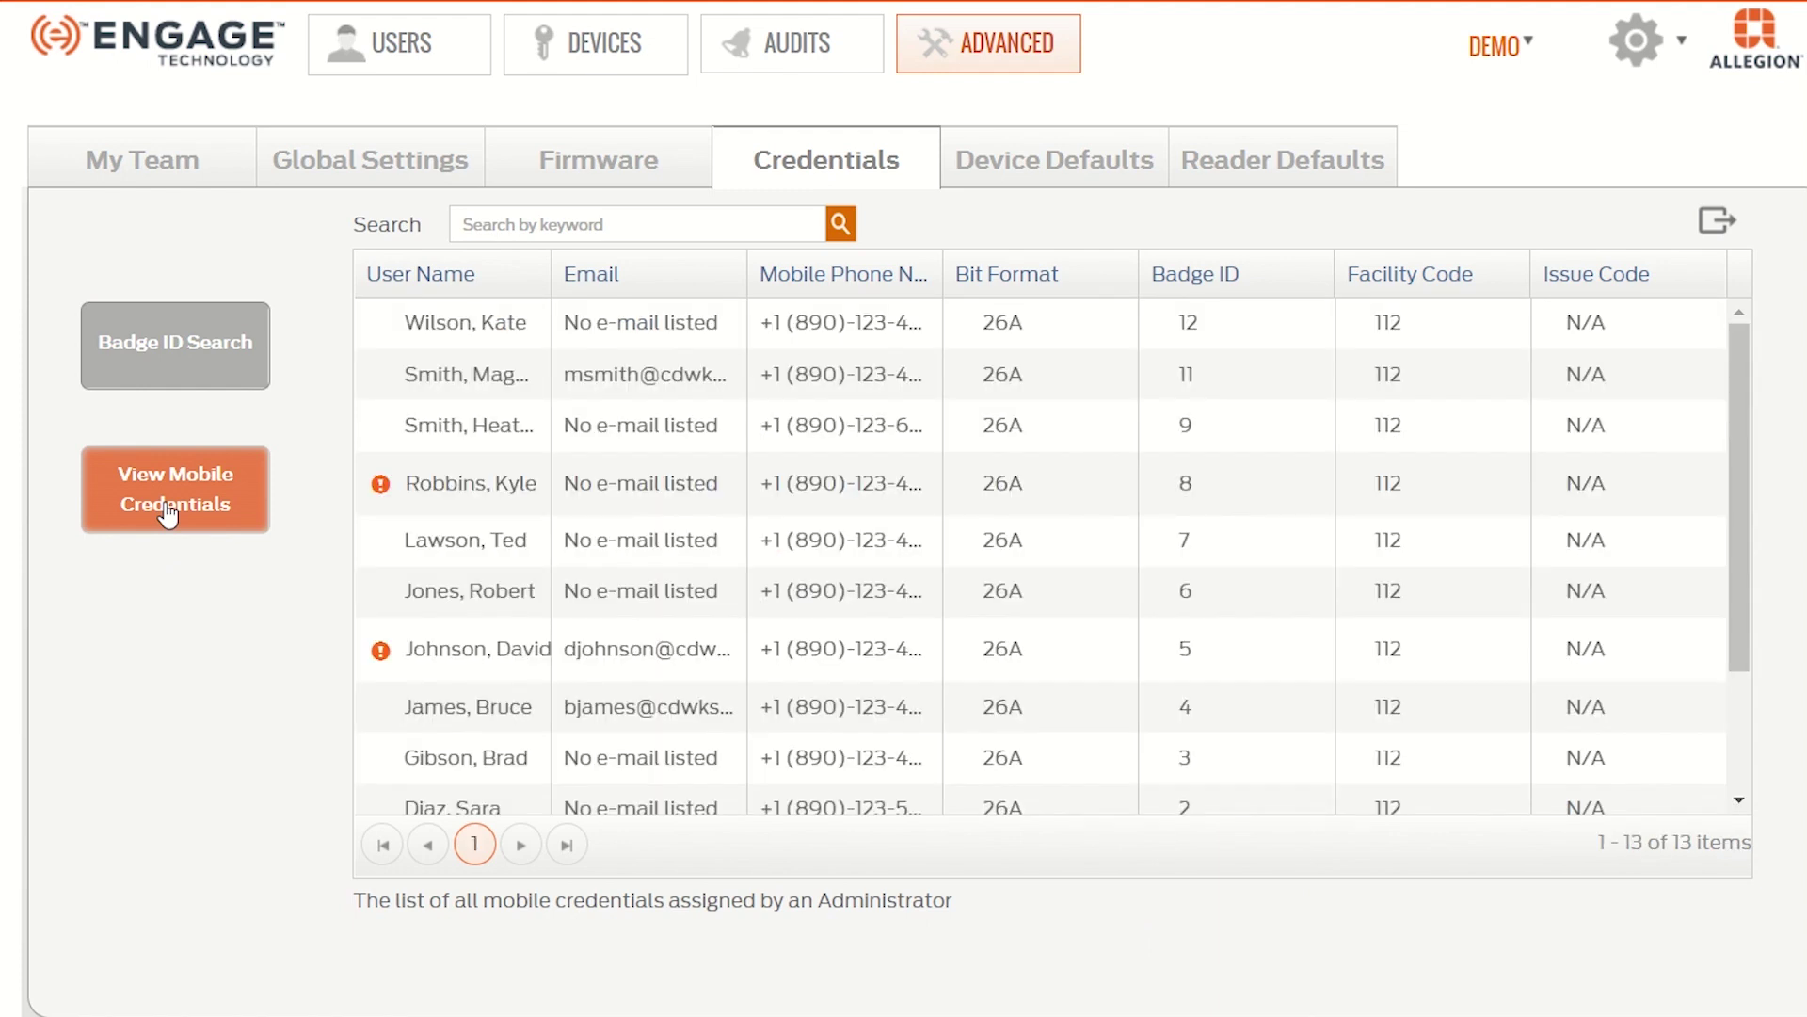
{"action": "left_click", "coordinate": [1221, 333]}
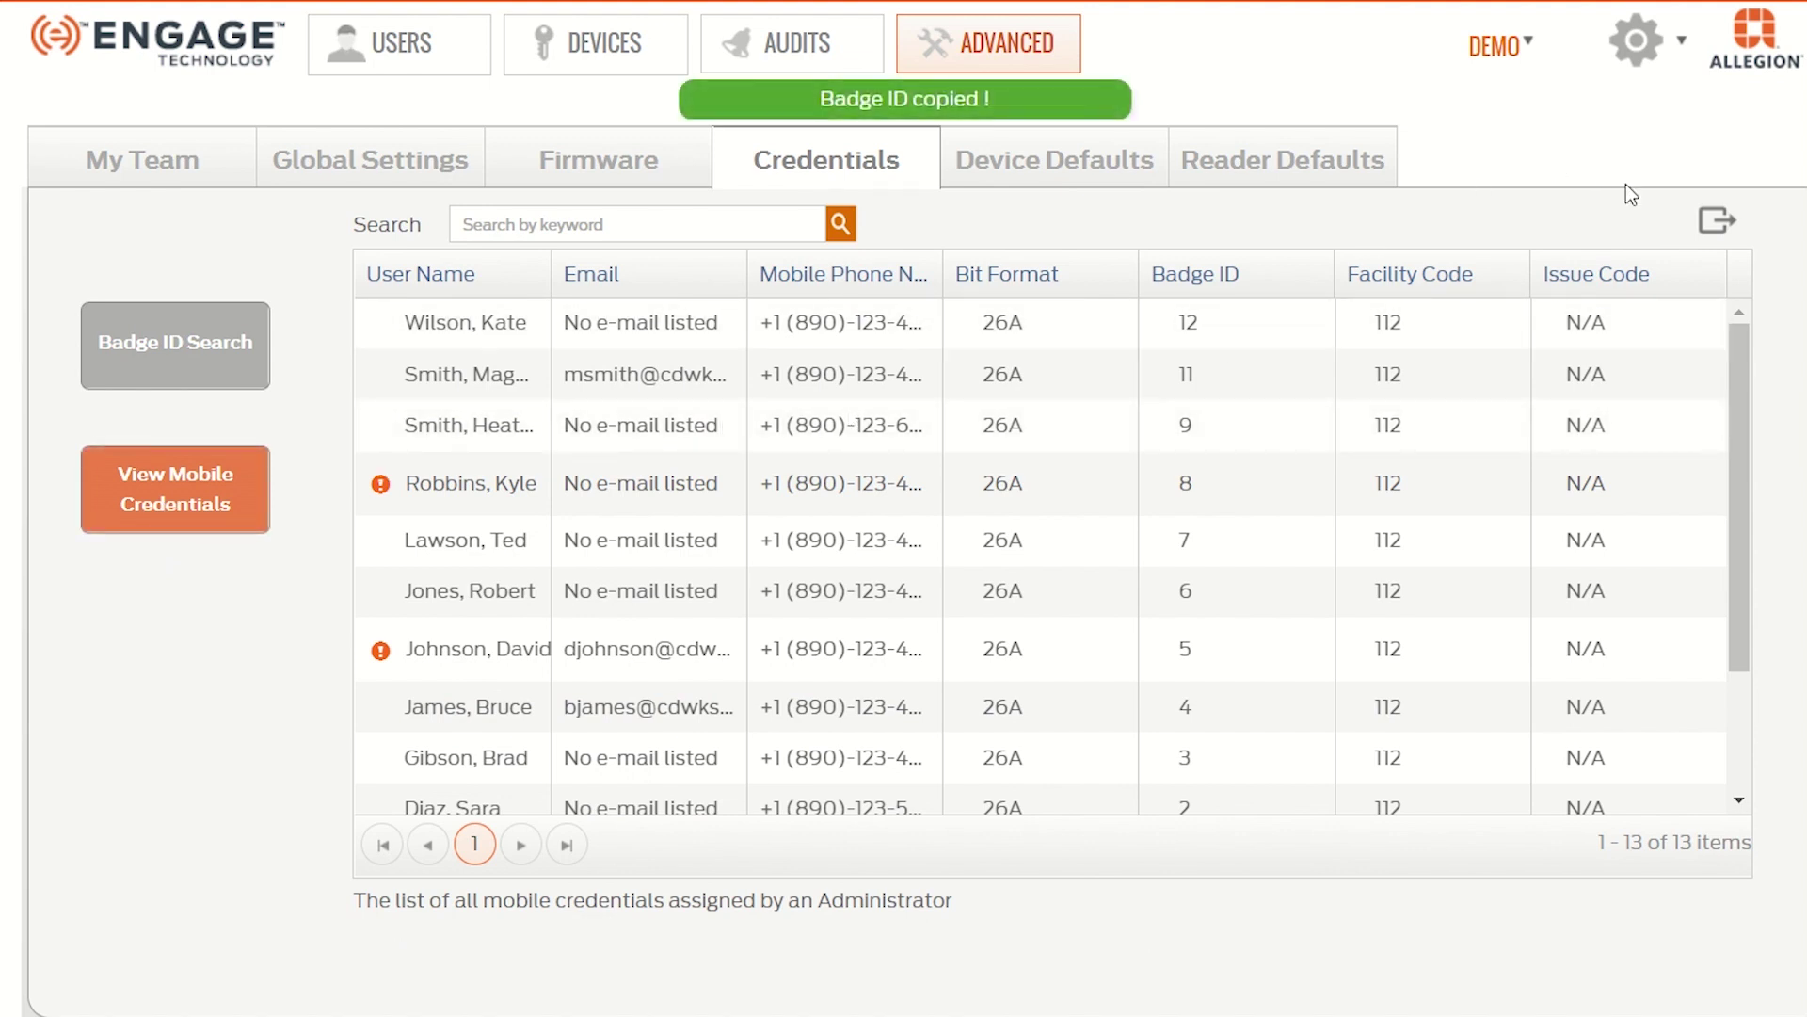
{"action": "left_click", "coordinate": [1715, 227]}
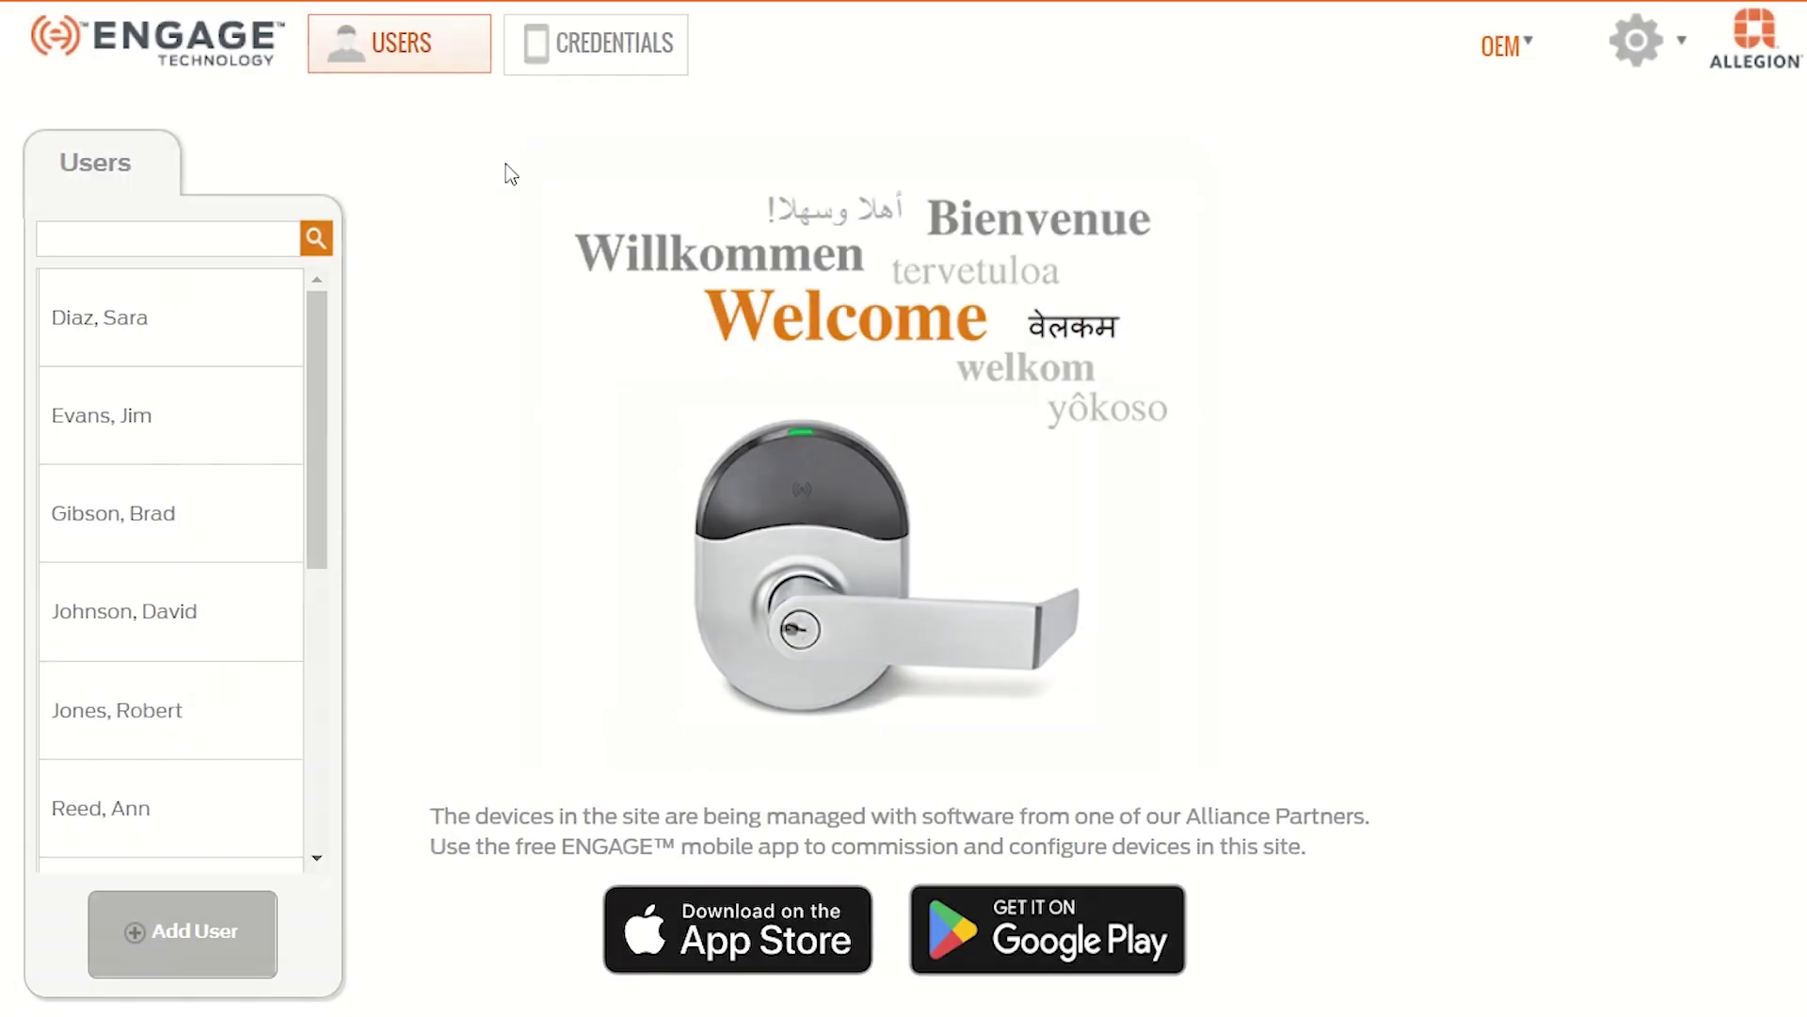
{"action": "left_click", "coordinate": [618, 50]}
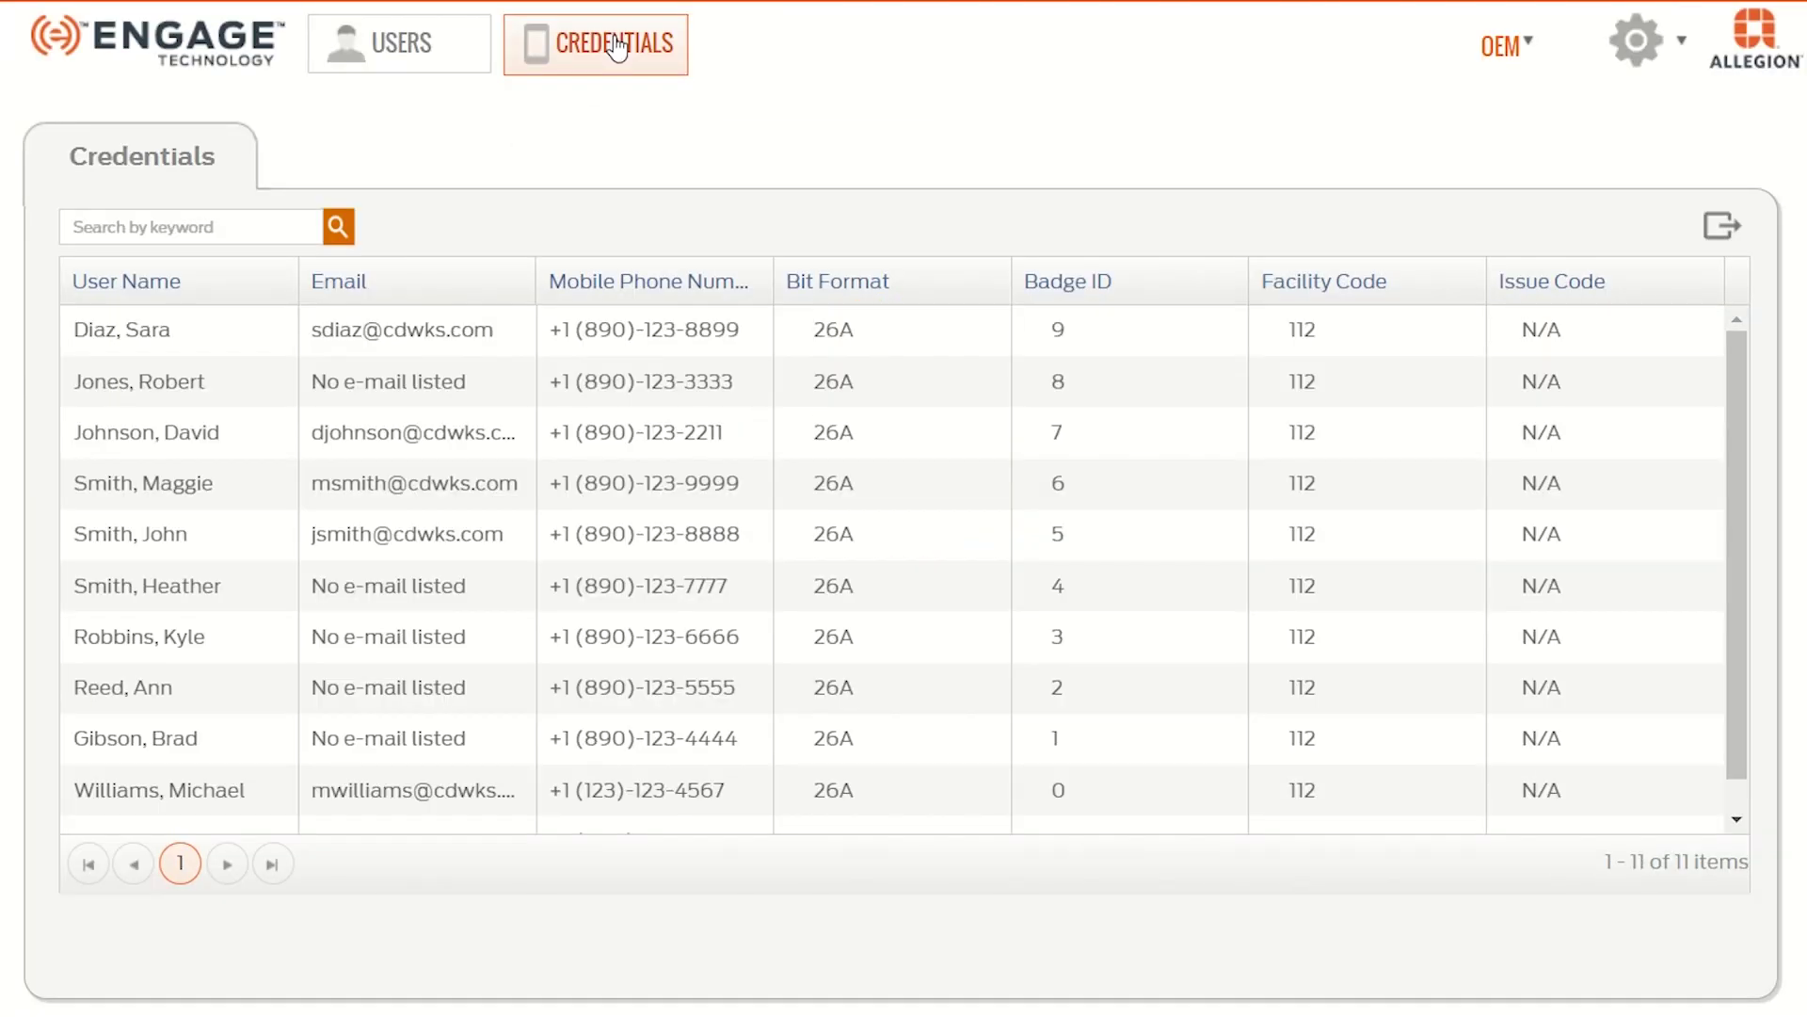
{"action": "left_click", "coordinate": [1721, 228]}
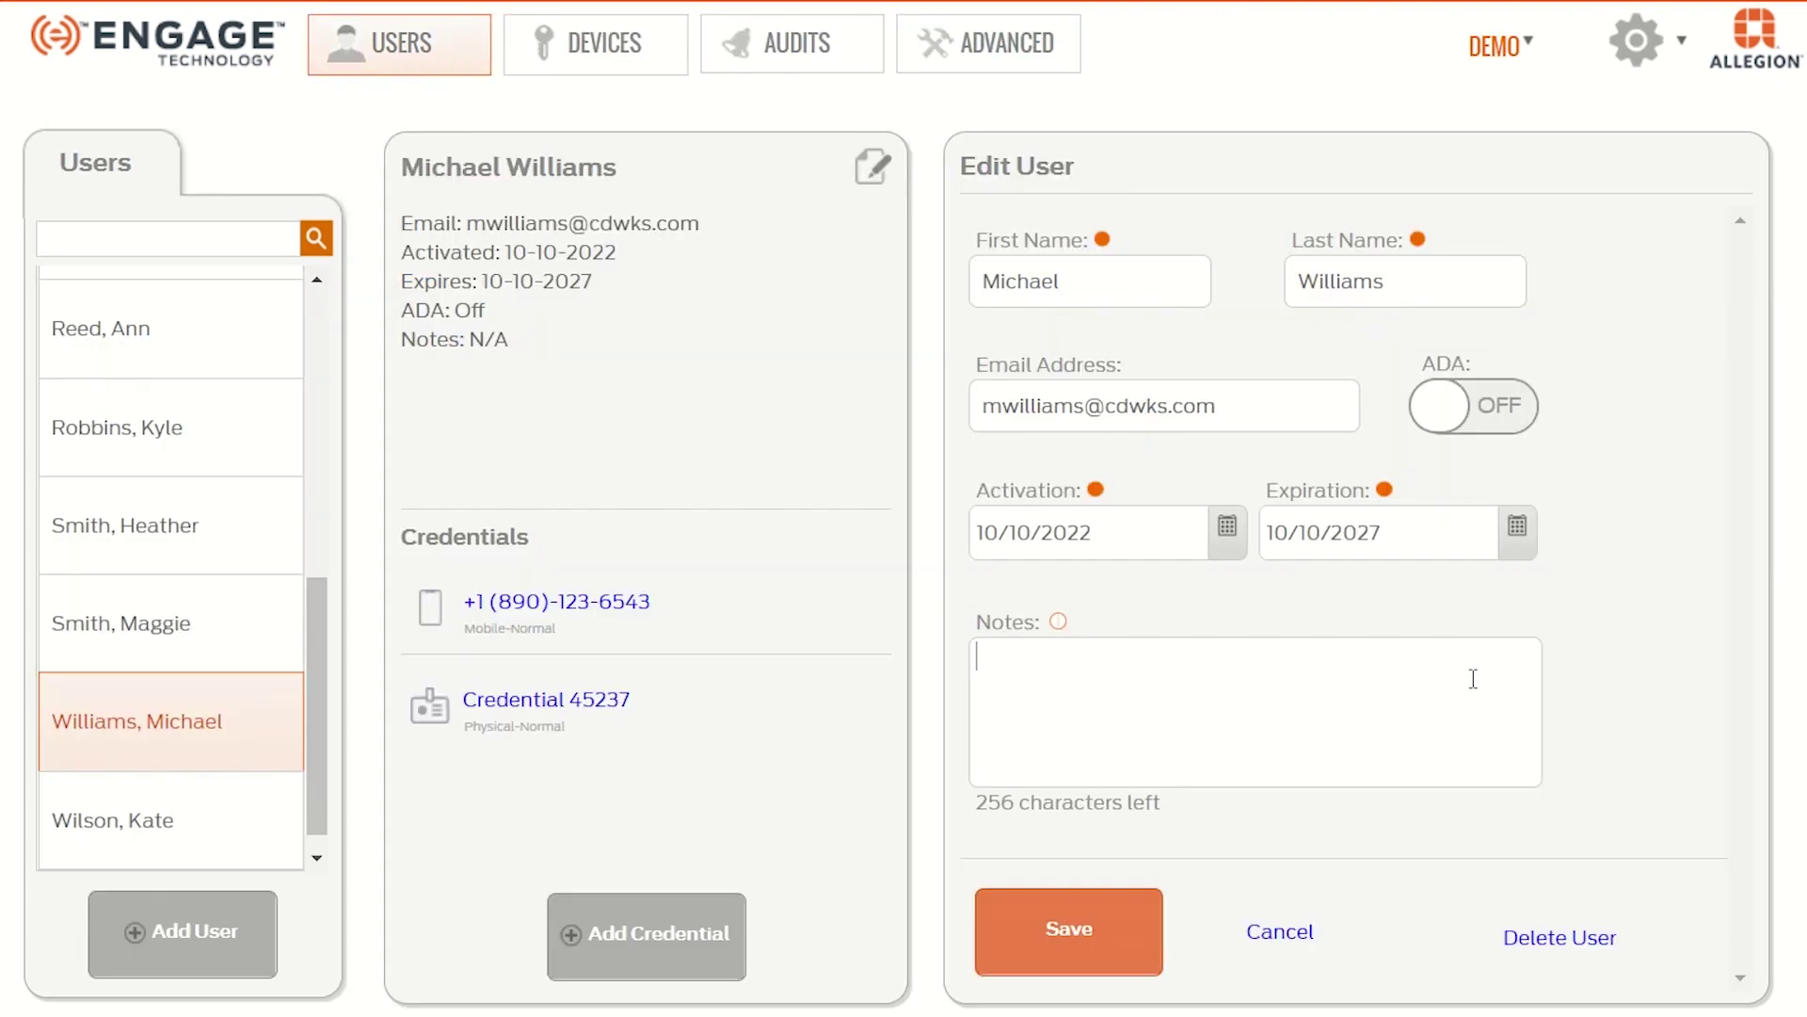
{"action": "type", "text": "Resident moving out on "}
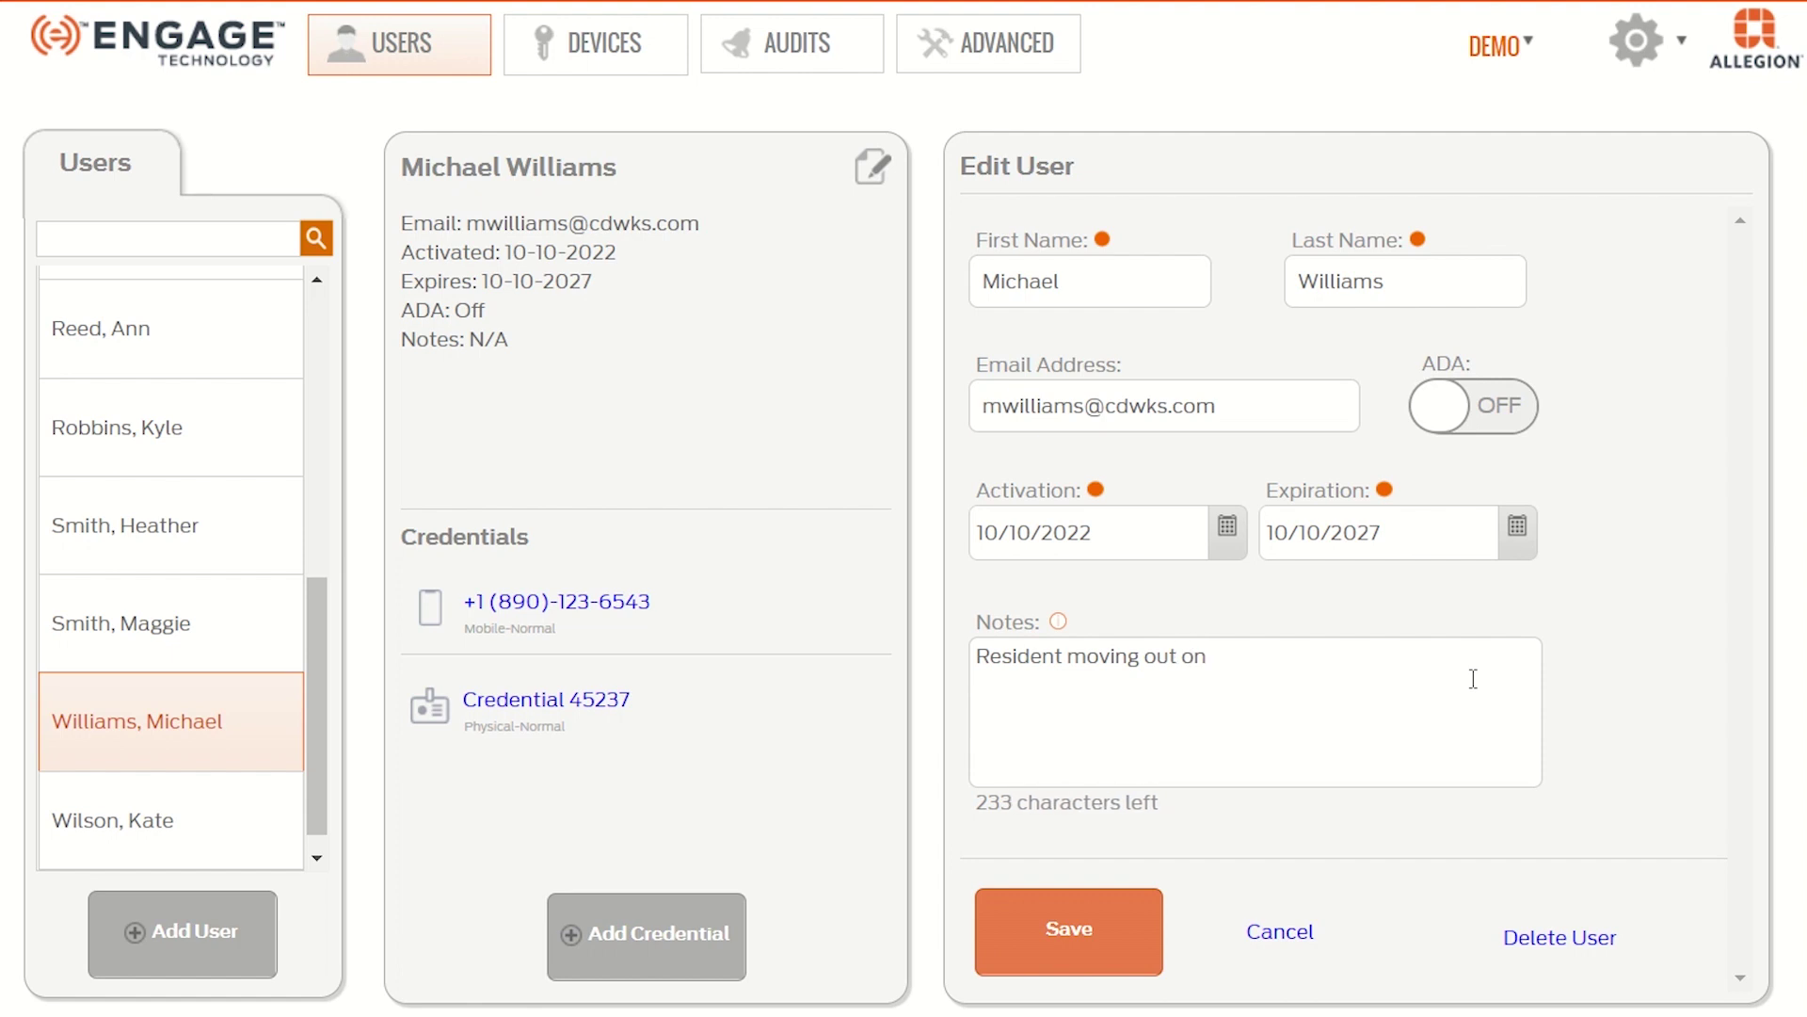
{"action": "type", "text": "11/15. Collect the badge"}
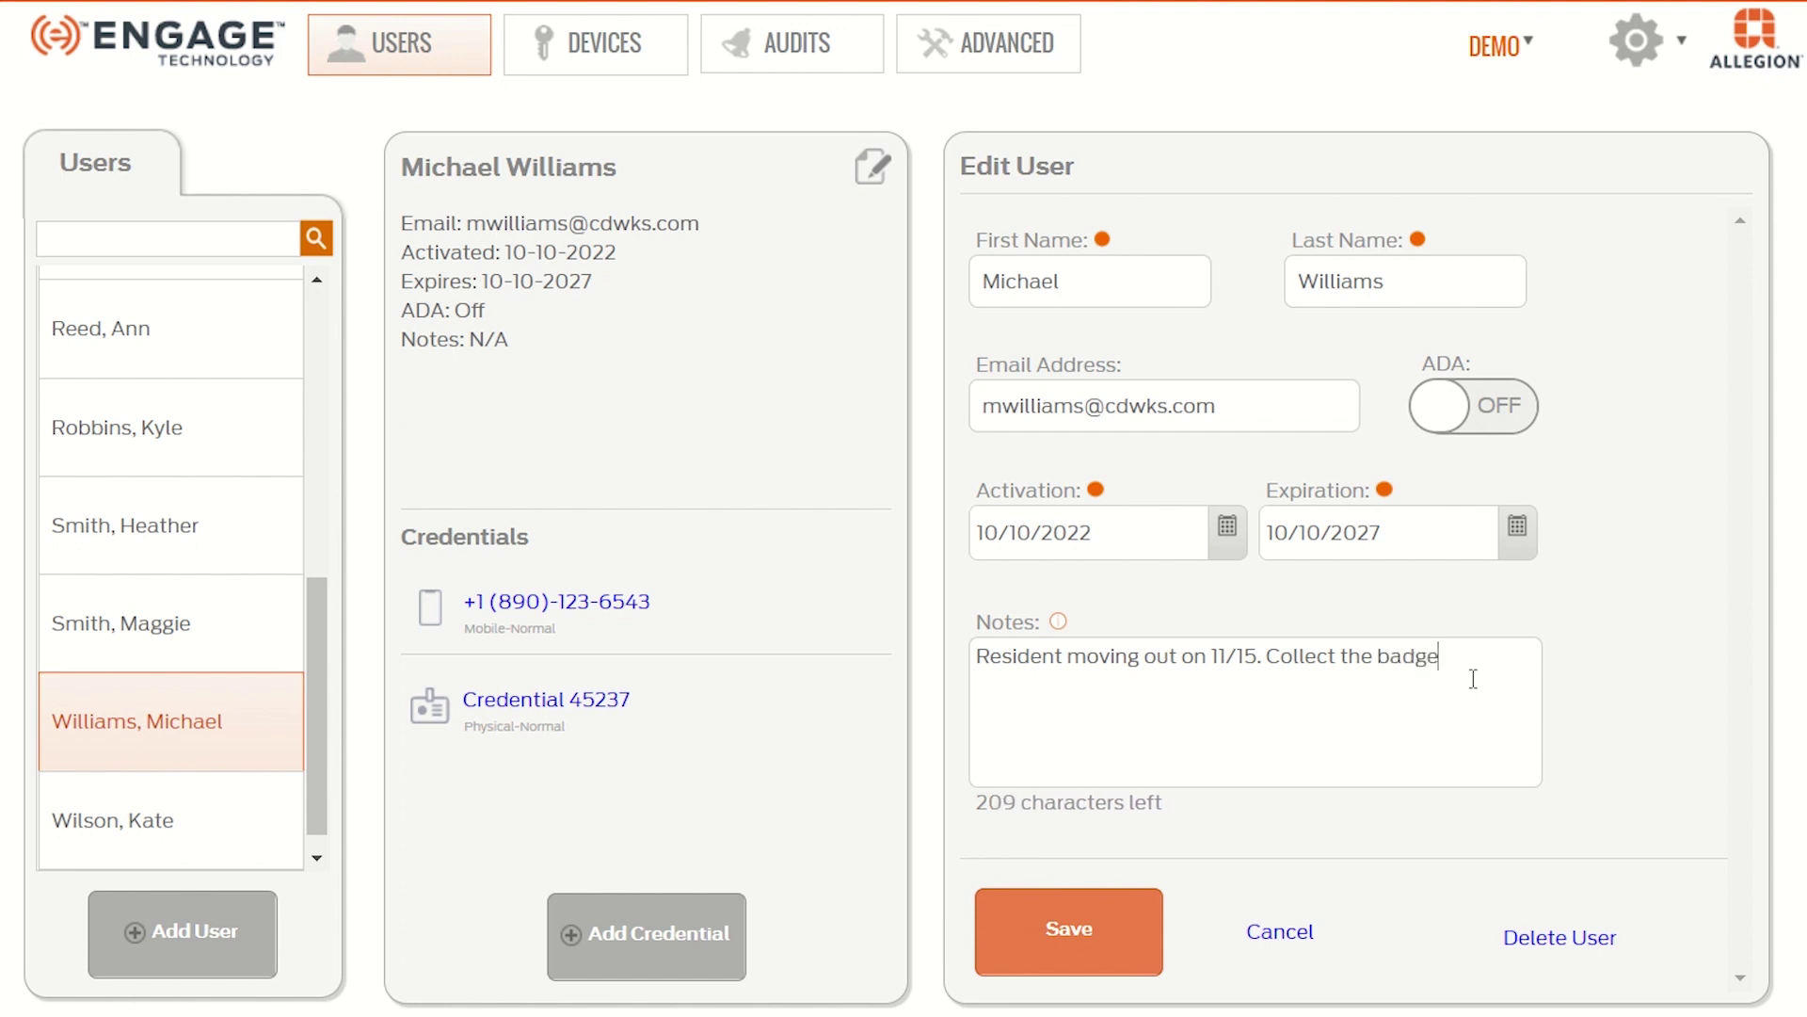
{"action": "left_click", "coordinate": [1072, 930]}
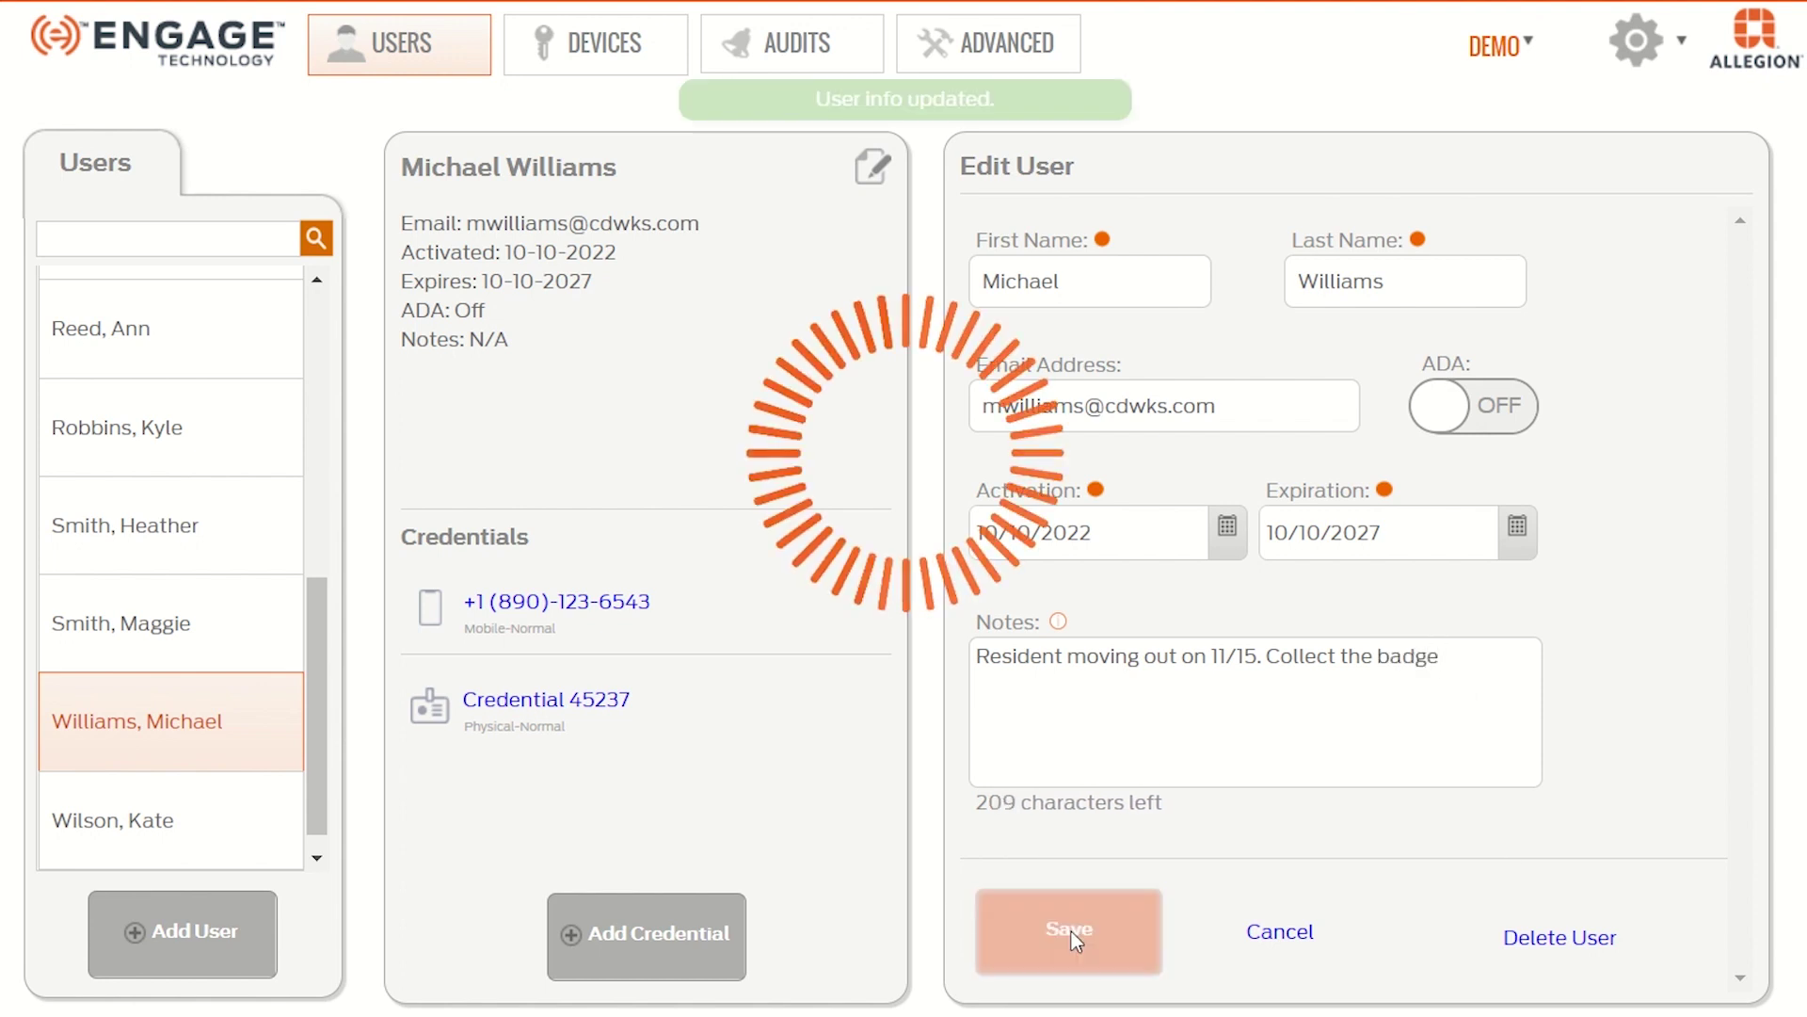